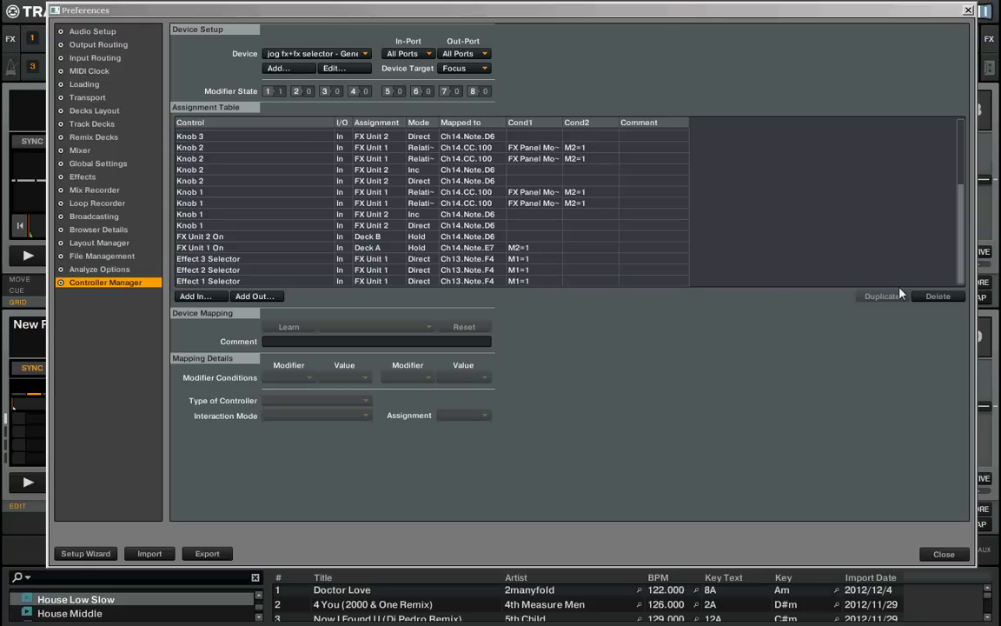
# - Inspect the Modifier #1 mapping's details in the controller assignment table
pyautogui.moveTo(963, 278); pyautogui.dragTo(967, 215)
pyautogui.scroll(-2, 271, 203)
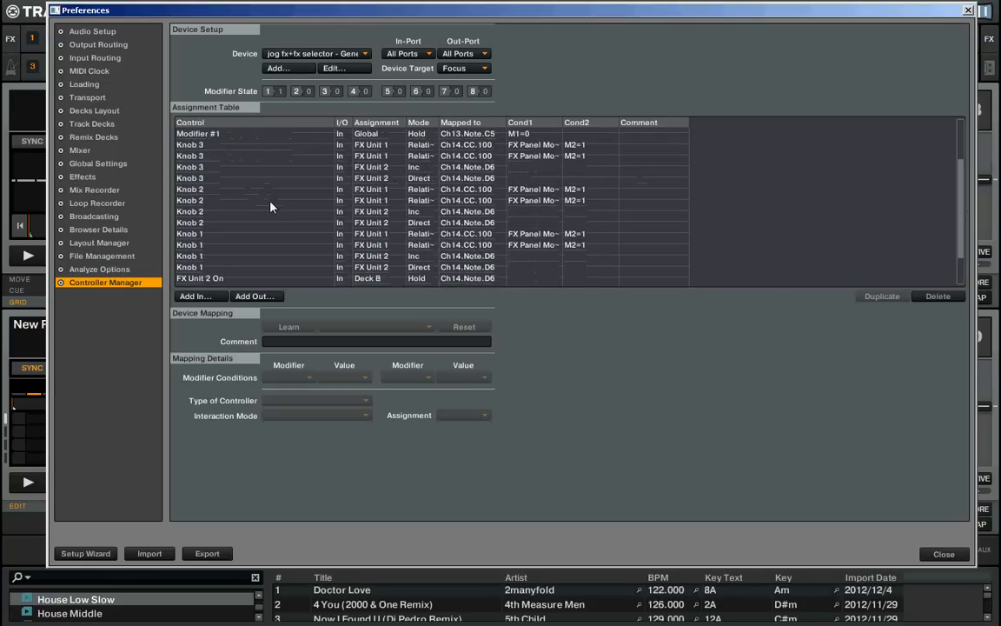
pyautogui.scroll(1, 215, 189)
pyautogui.click(212, 178)
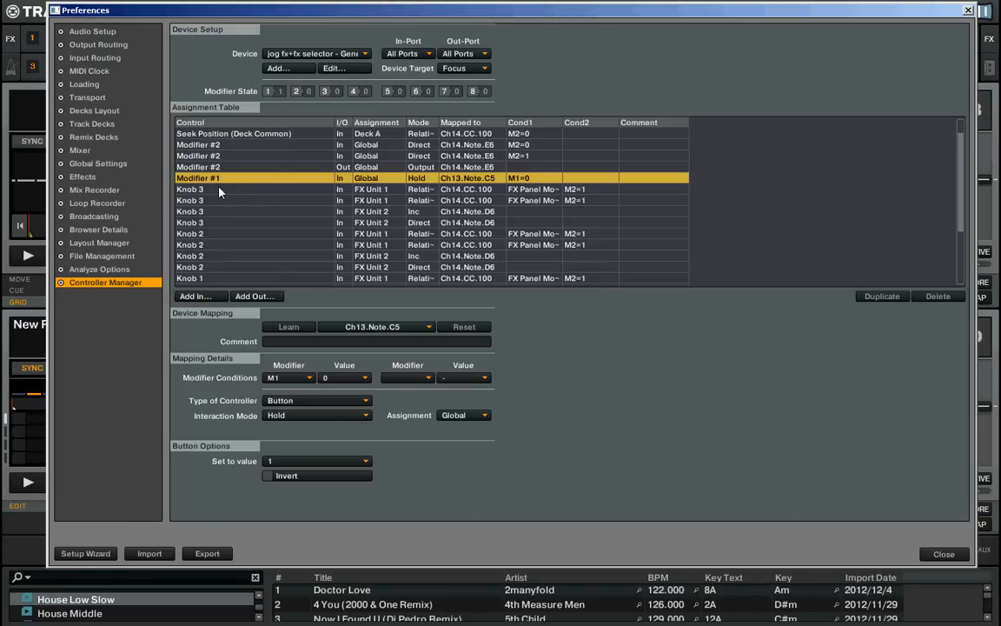
# - Set the Effect 1 Selector mapping's interaction mode to Direct and its button value to Reverb
pyautogui.scroll(-3, 260, 213)
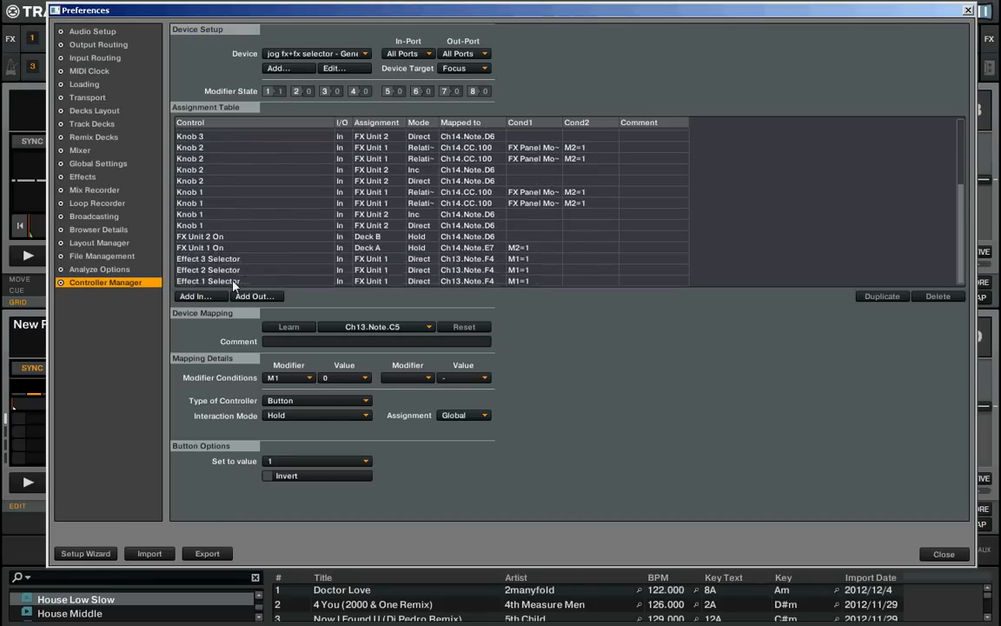
pyautogui.click(235, 281)
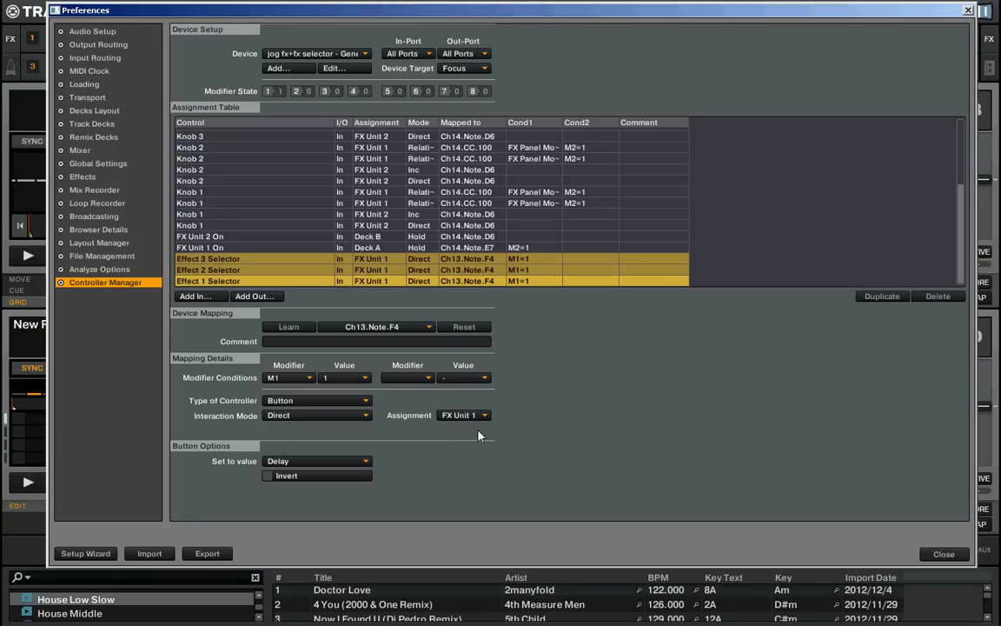
pyautogui.click(332, 402)
pyautogui.click(307, 404)
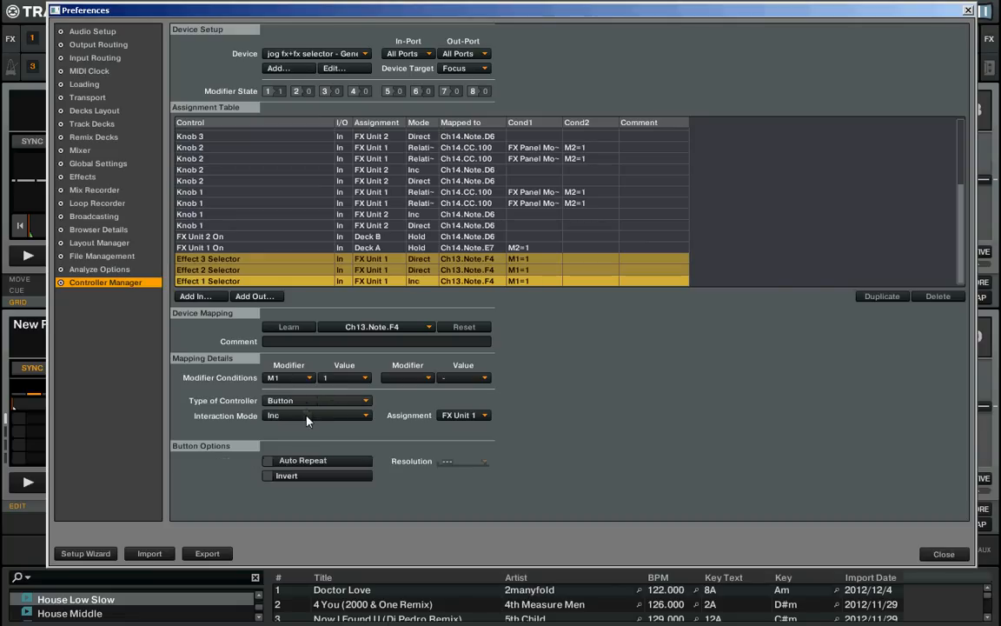
pyautogui.click(307, 416)
pyautogui.click(287, 427)
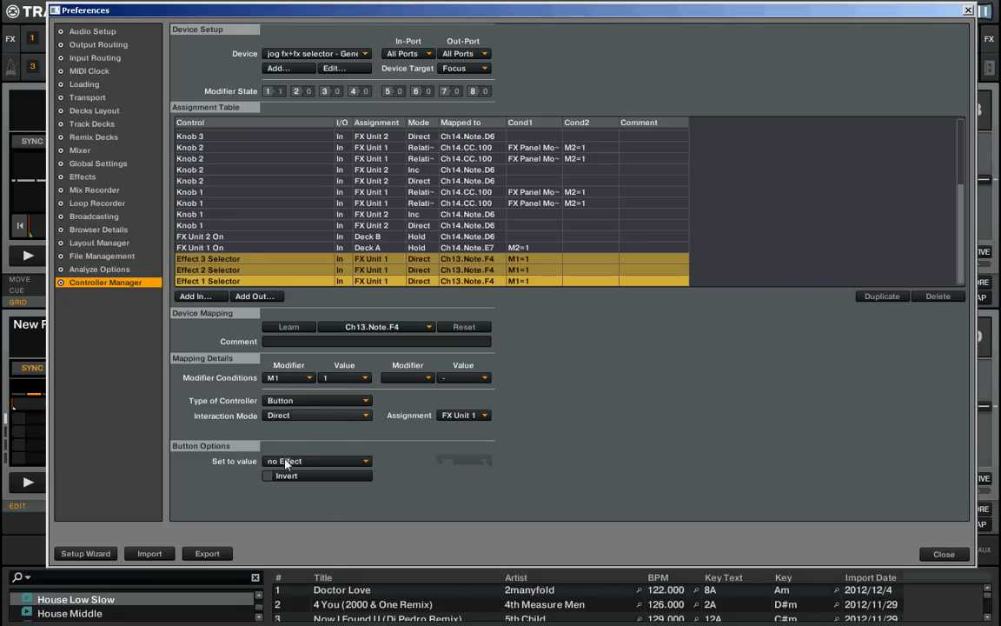
pyautogui.click(292, 462)
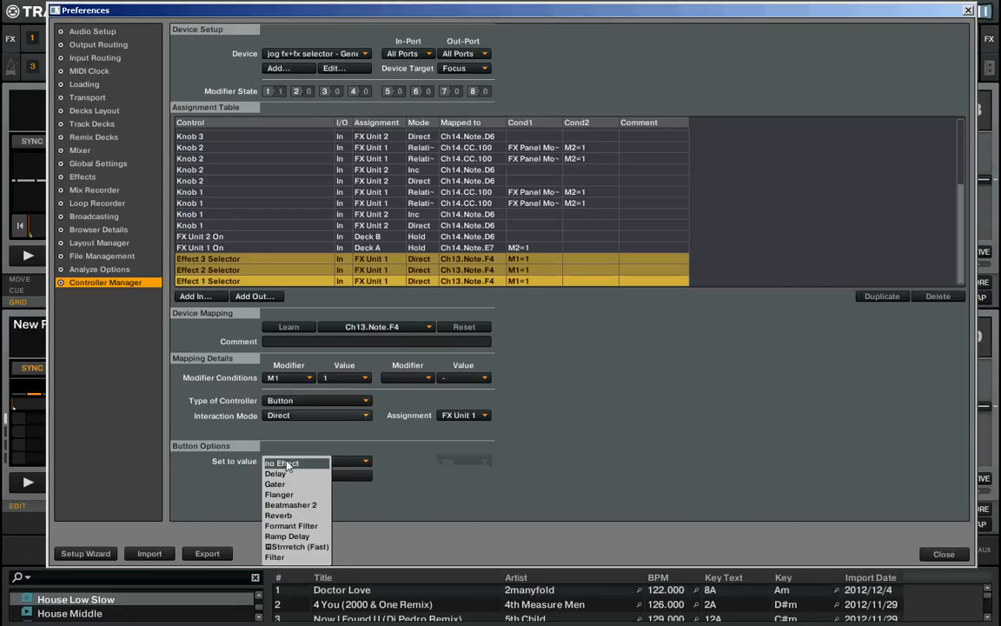
pyautogui.click(289, 516)
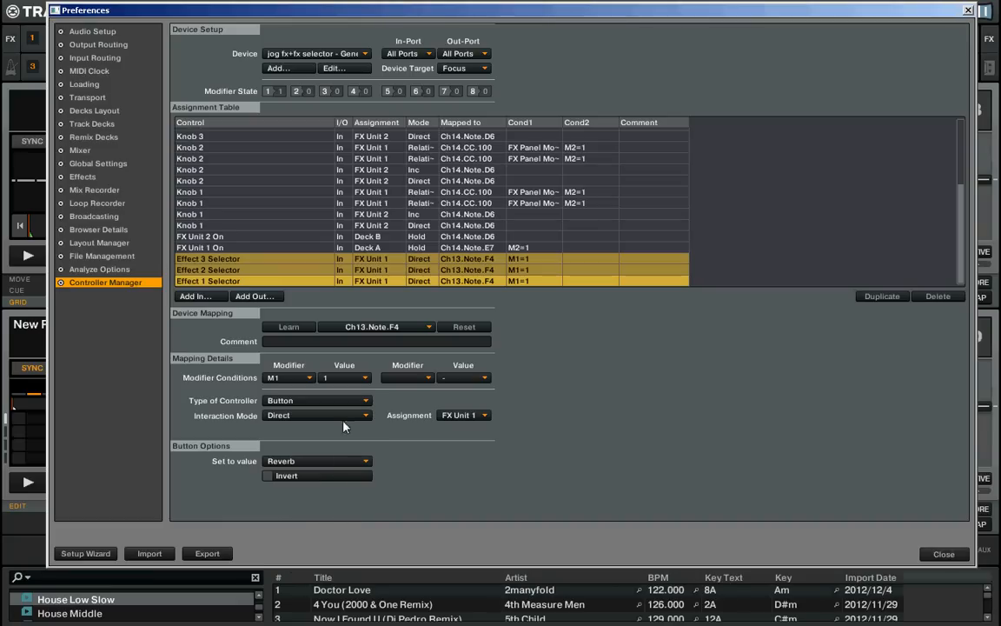
# - Set the Effect 2 Selector mapping's button value to Delay and the Effect 3 Selector mapping's to Ramp Delay
pyautogui.click(209, 271)
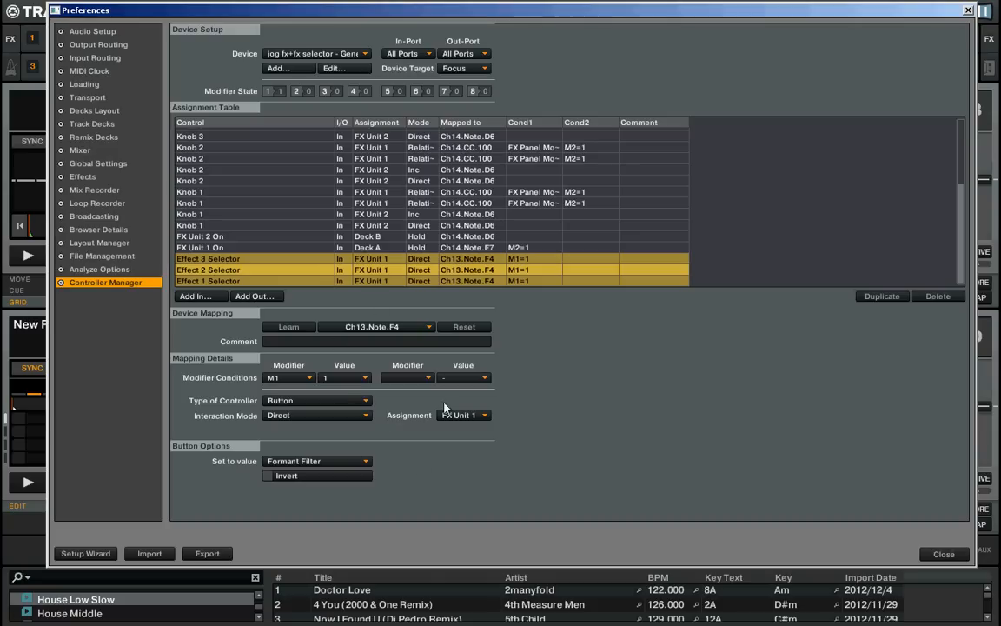
pyautogui.click(347, 465)
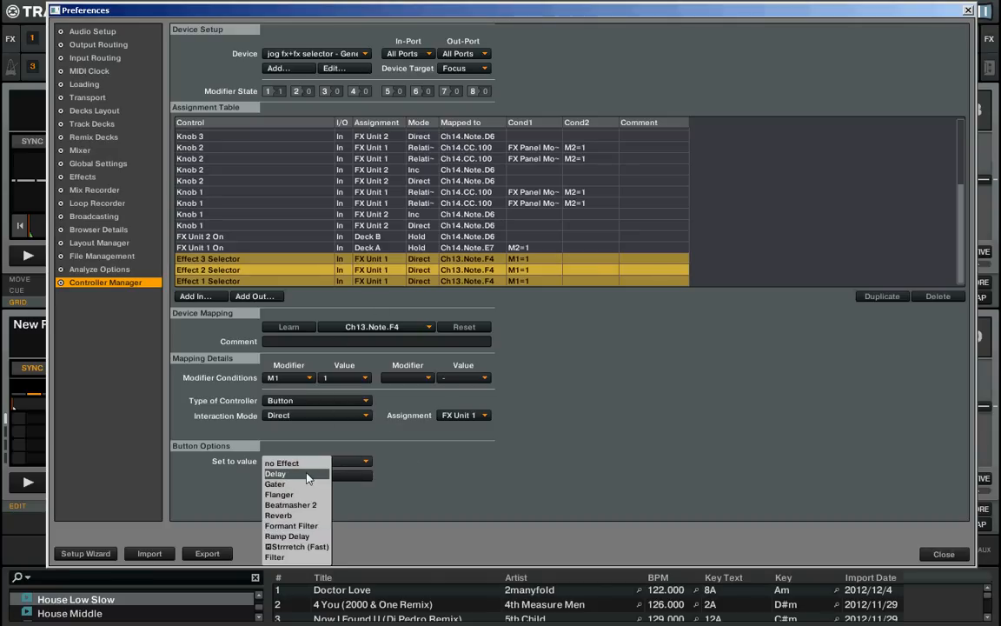
pyautogui.click(307, 474)
pyautogui.click(255, 261)
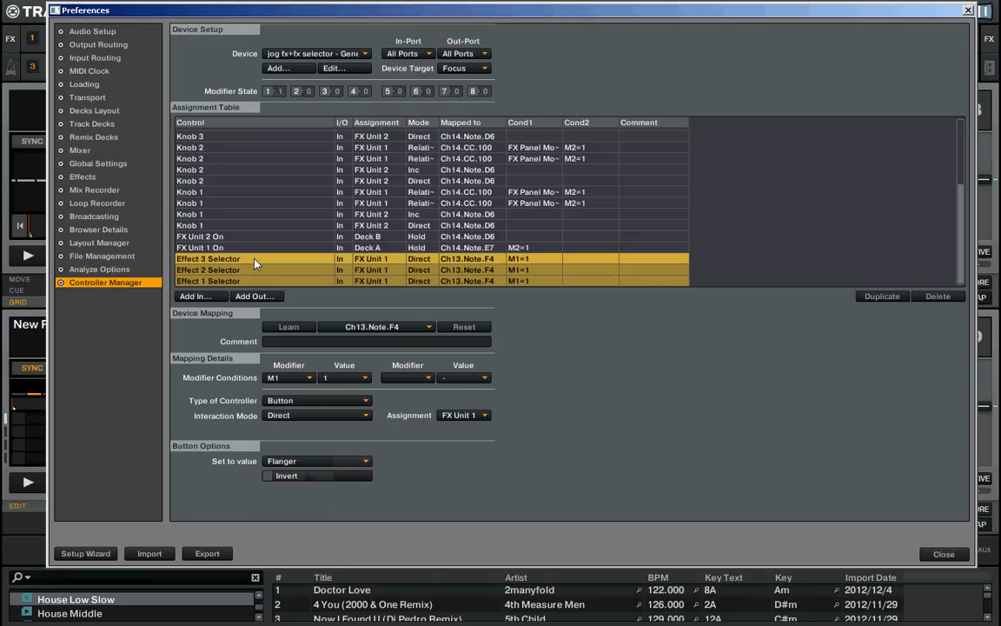
pyautogui.click(337, 463)
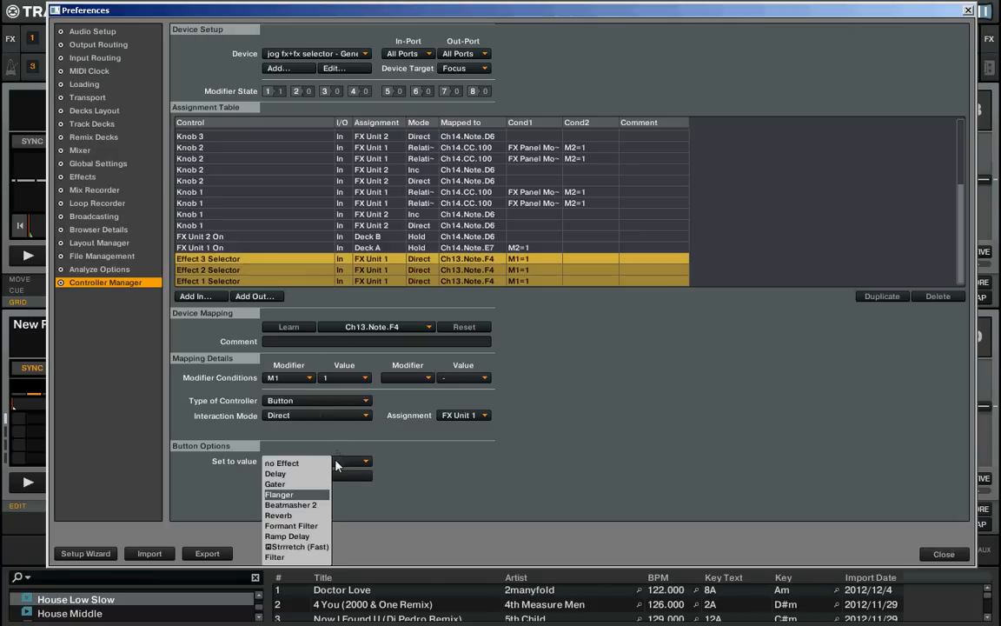
pyautogui.click(295, 536)
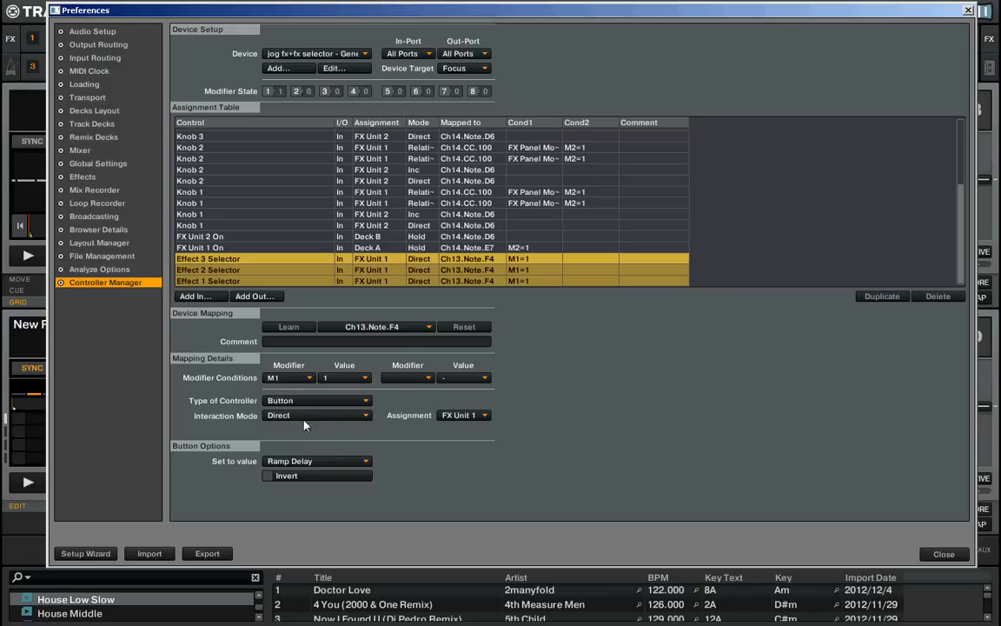
# - Compare the effects offered as button values with the available and pre-selected effects in the Effects preferences
pyautogui.click(334, 461)
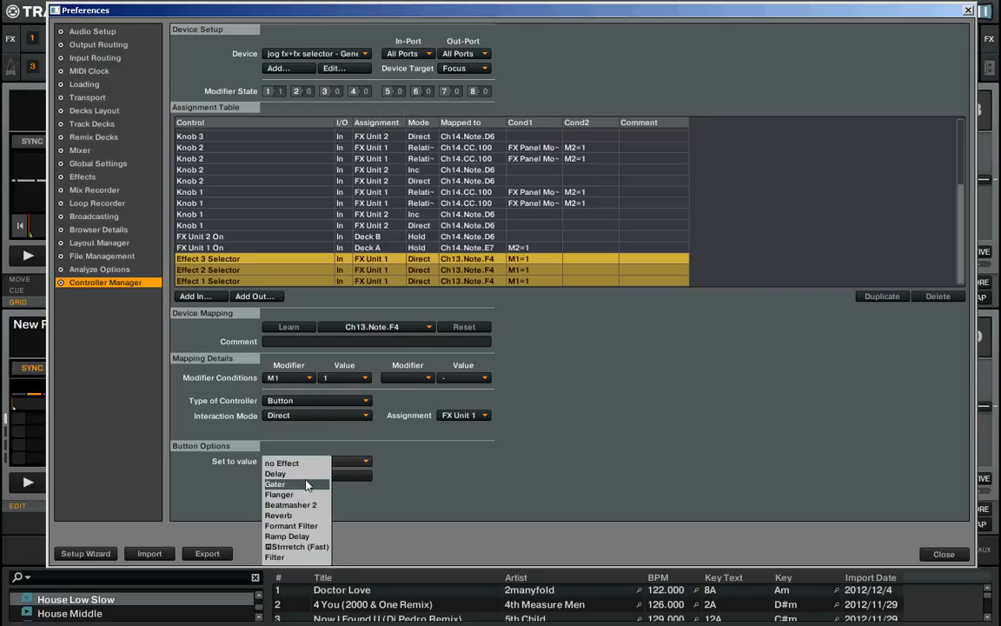
pyautogui.click(133, 320)
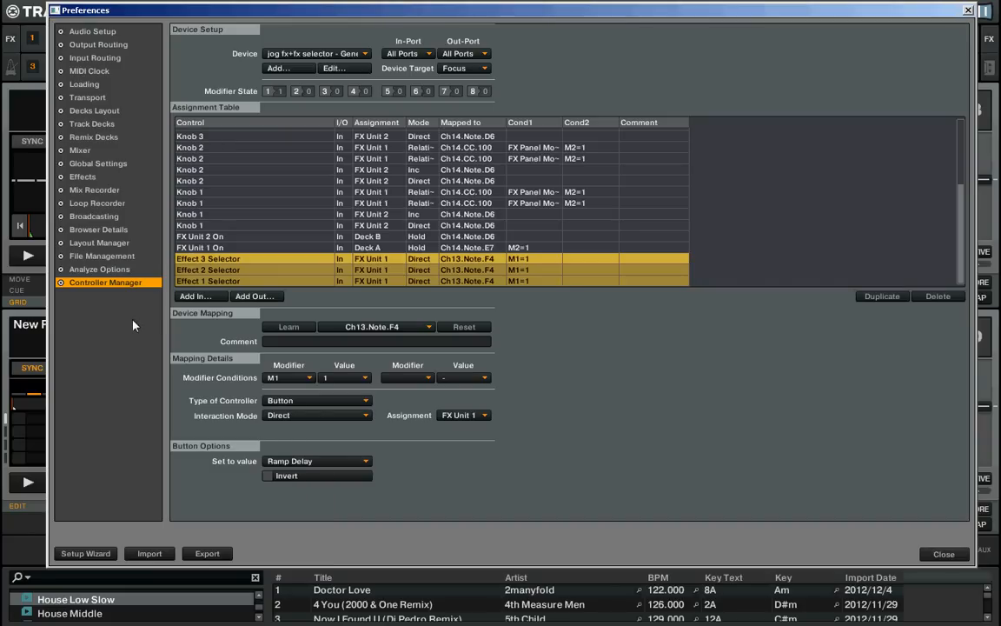
pyautogui.click(83, 137)
pyautogui.click(95, 177)
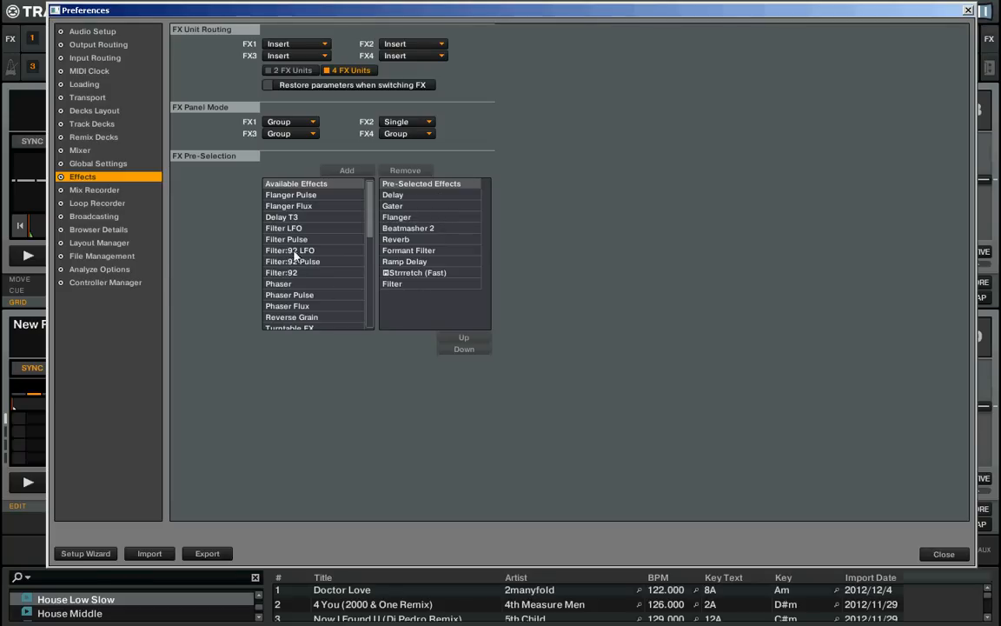
pyautogui.moveTo(372, 222)
pyautogui.mouseDown()
pyautogui.moveTo(376, 335)
pyautogui.moveTo(374, 218)
pyautogui.mouseUp()
pyautogui.moveTo(369, 215)
pyautogui.mouseDown()
pyautogui.moveTo(371, 224)
pyautogui.moveTo(362, 206)
pyautogui.mouseUp()
# - Return to the Controller Manager, check the Effect 1 Selector mapping and close the preferences
pyautogui.click(135, 282)
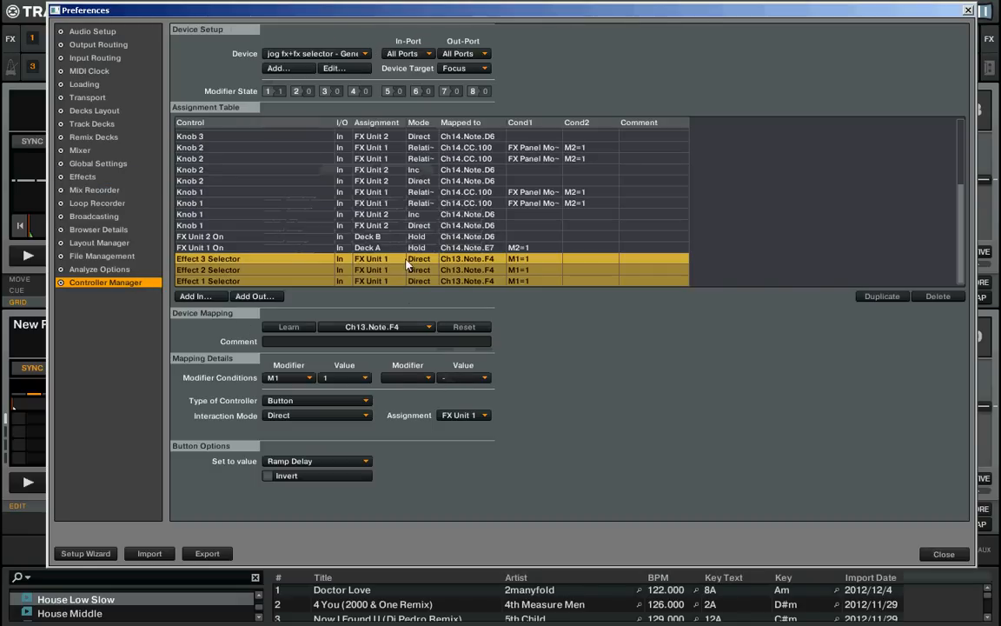
pyautogui.click(386, 281)
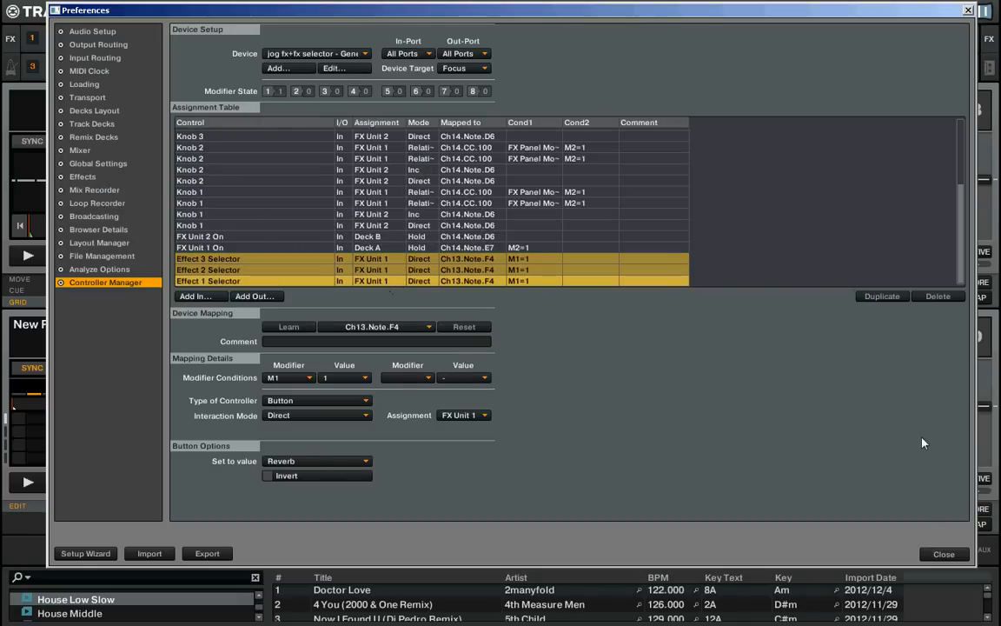
pyautogui.click(944, 555)
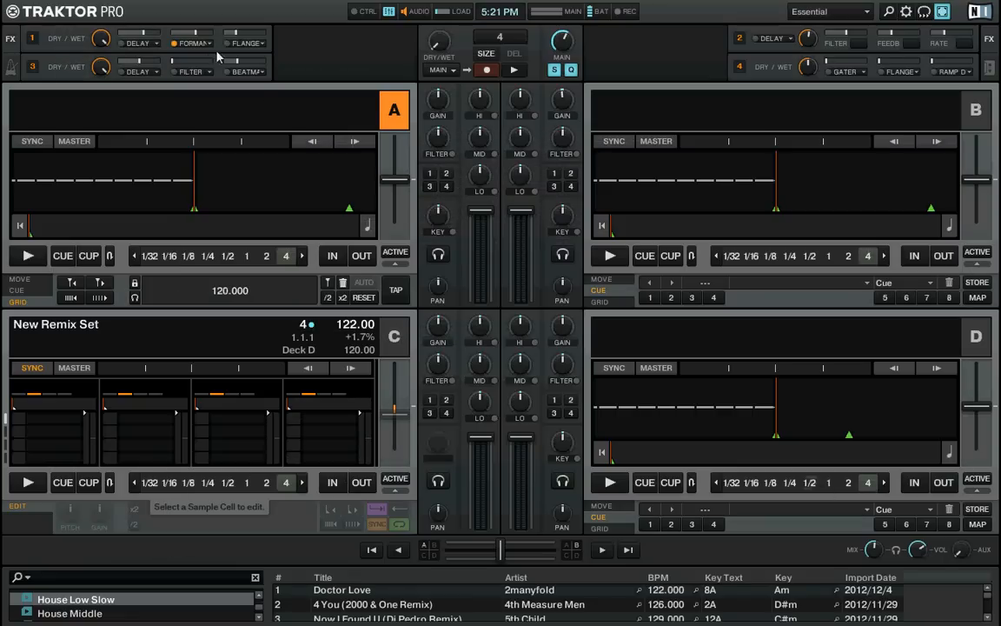
# - Set all three FX Unit 1 slots to no Effect, and trigger the mapped control to load the assigned effects
pyautogui.click(139, 43)
pyautogui.click(139, 39)
pyautogui.click(201, 44)
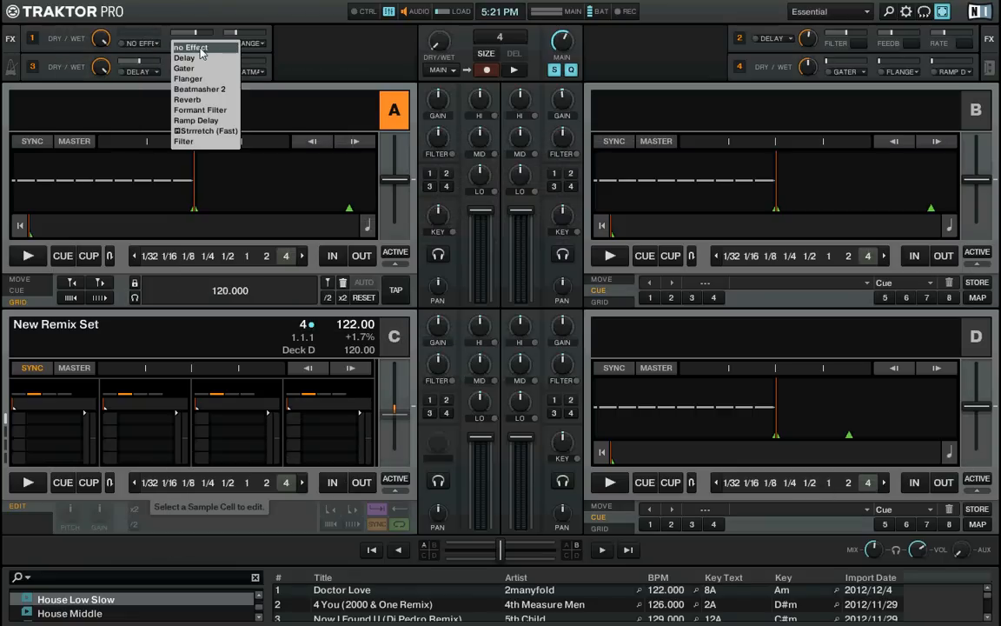
pyautogui.click(184, 39)
pyautogui.click(233, 43)
pyautogui.click(236, 39)
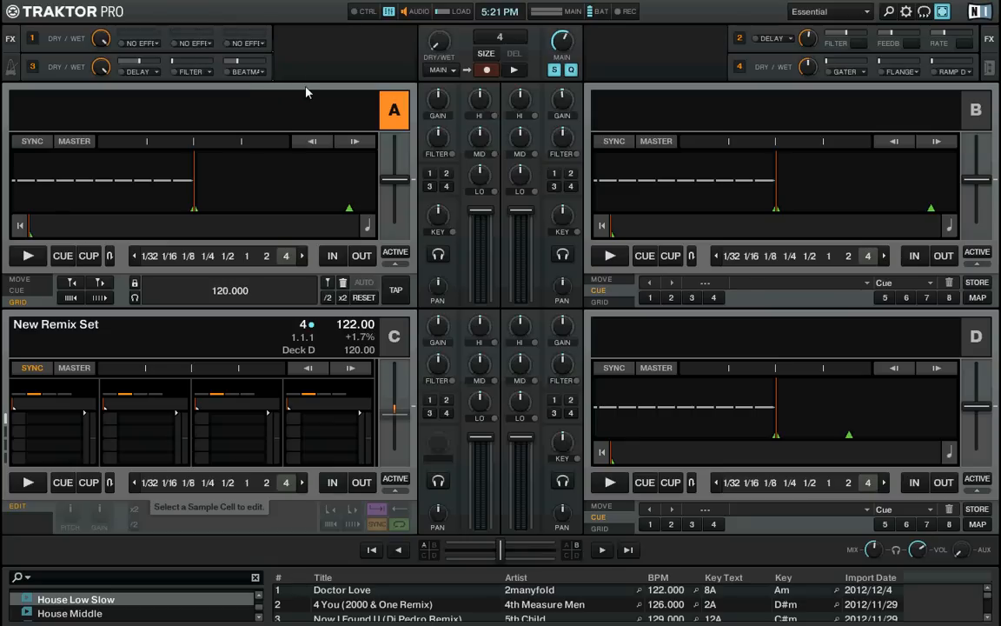
pyautogui.press('1')
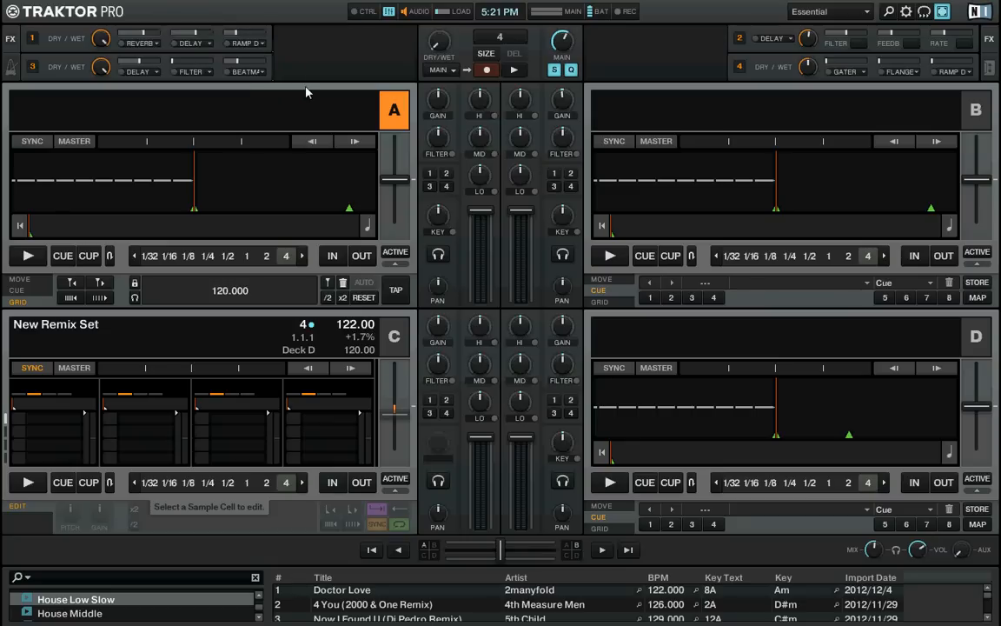
# - Change FX Unit 1's third slot to Flanger, second slot to Beatmasher 2 and first slot to Reverb
pyautogui.click(246, 43)
pyautogui.click(244, 79)
pyautogui.click(196, 42)
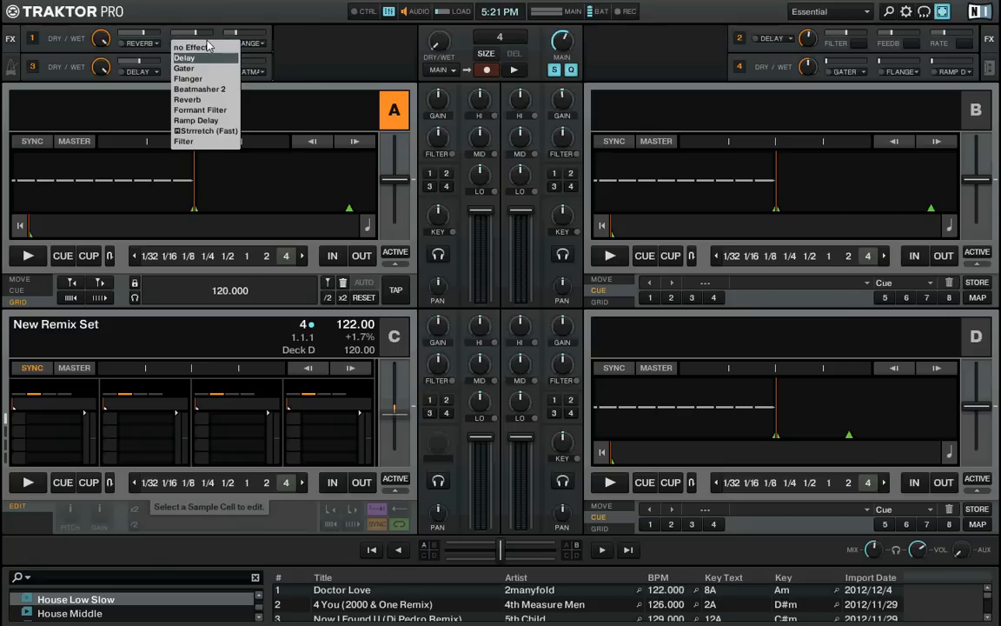
pyautogui.click(195, 88)
pyautogui.click(160, 50)
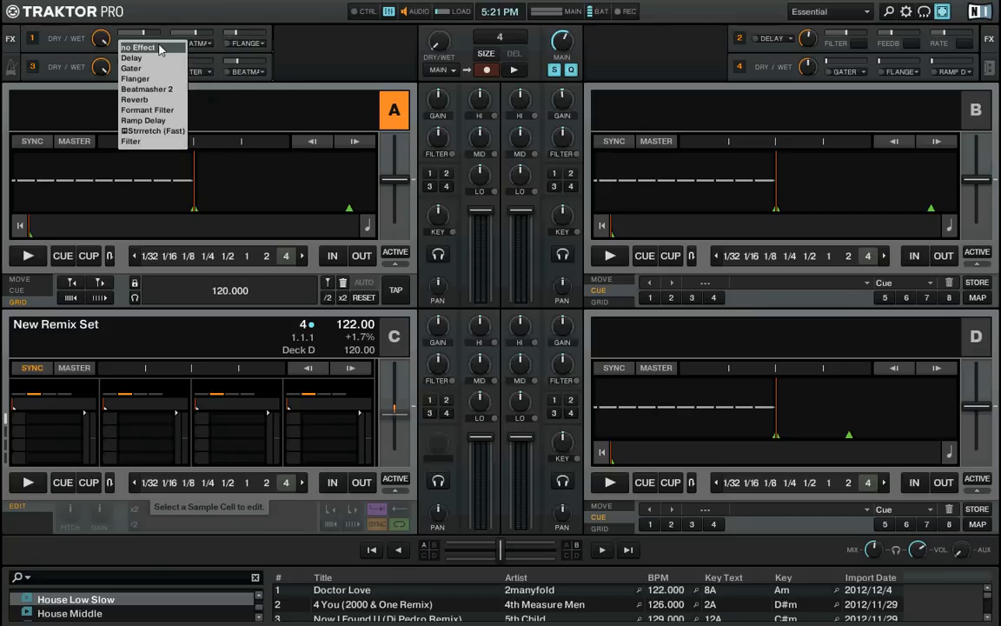
pyautogui.click(163, 102)
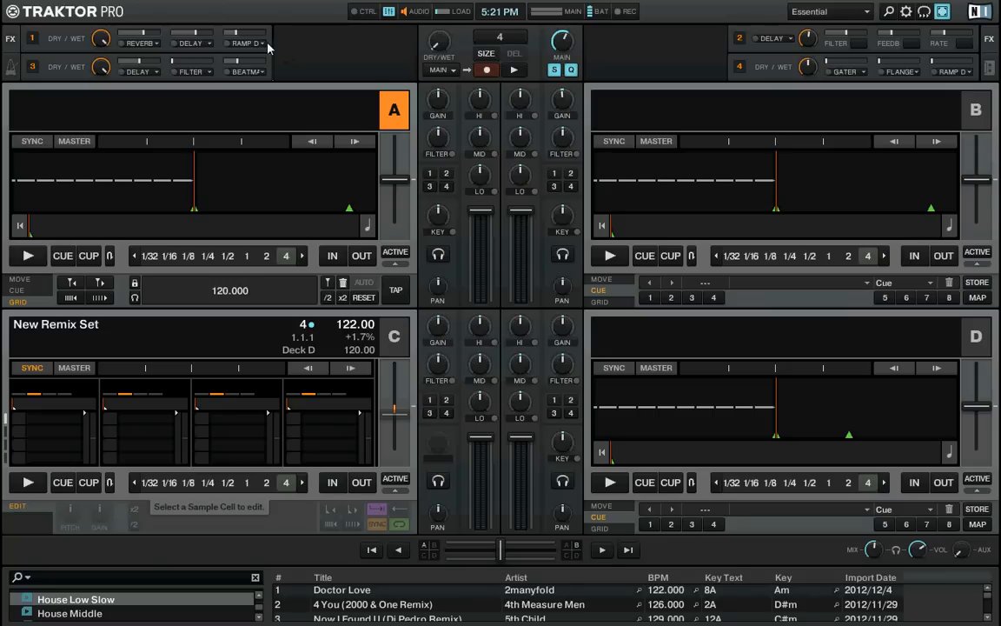
# - Exit Traktor's full-screen mode and bring up the CamStudio recorder window
pyautogui.click(943, 12)
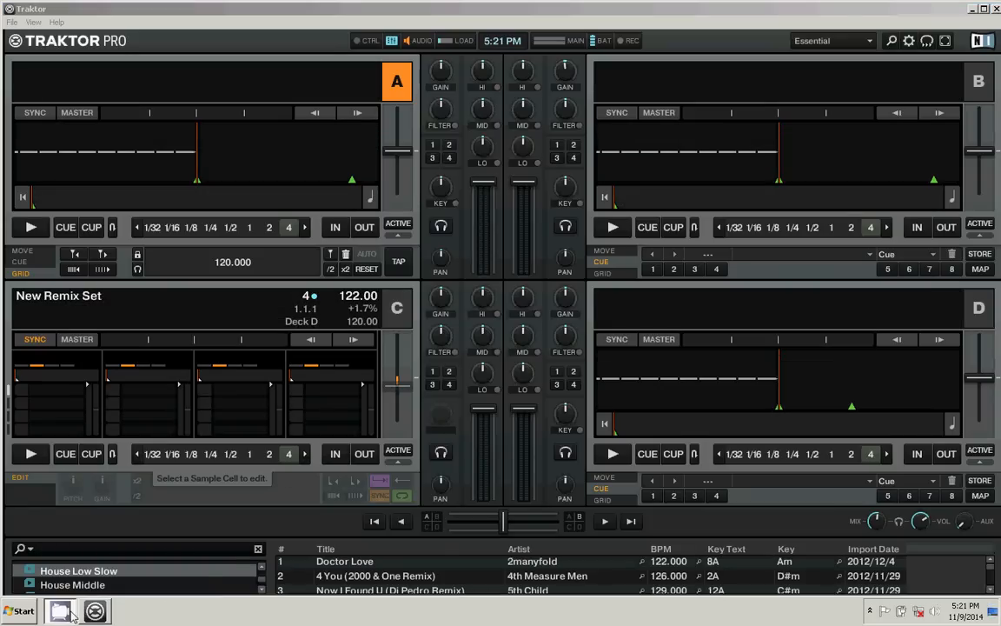
pyautogui.click(870, 611)
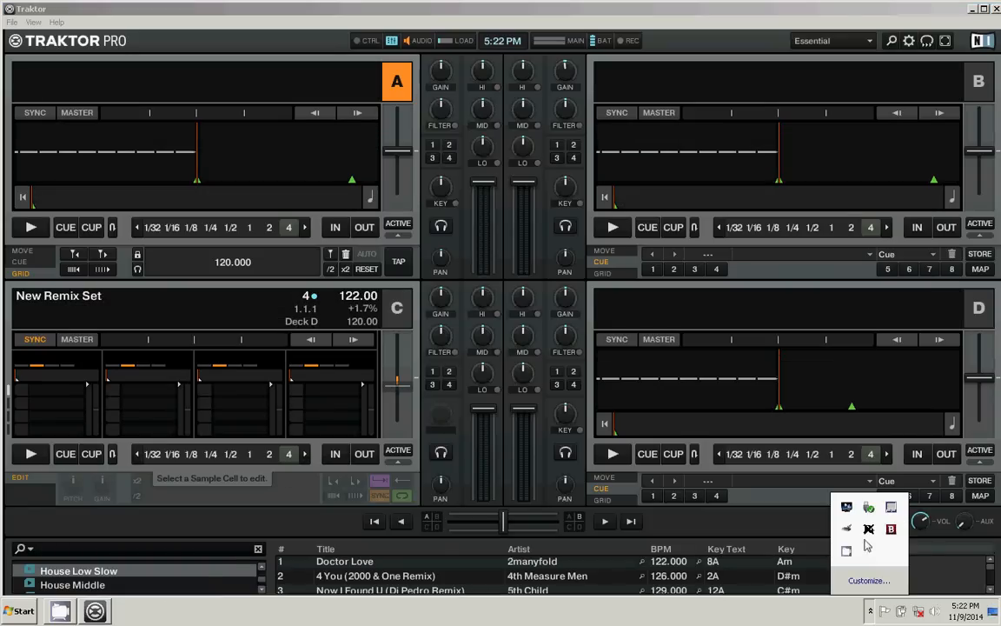
pyautogui.click(846, 550)
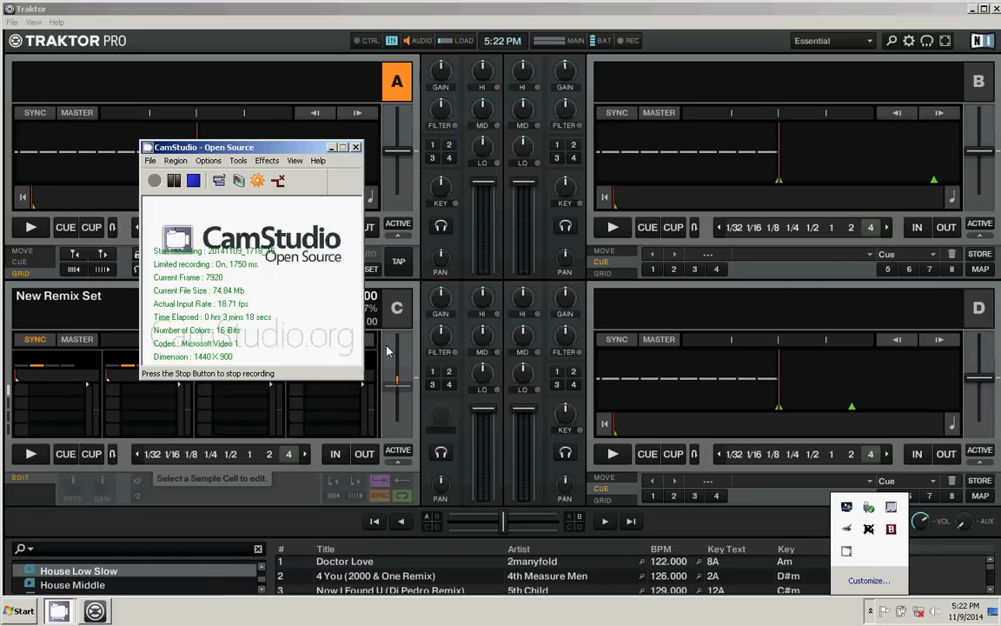